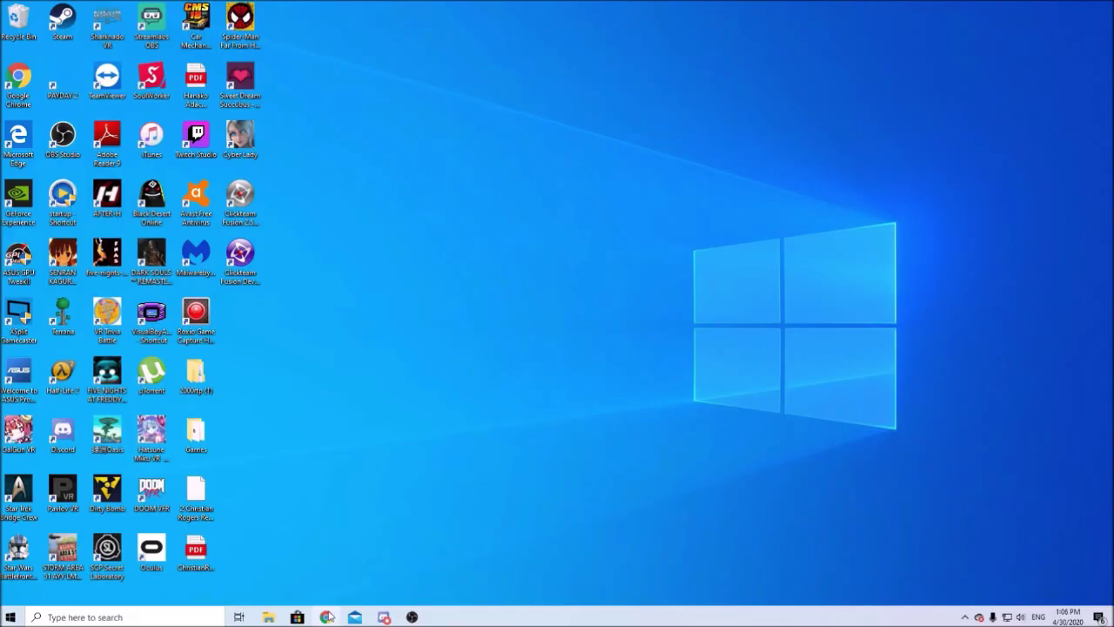
Open Chrome and load the printer's web page at 192.168.1.157
left_click(327, 617)
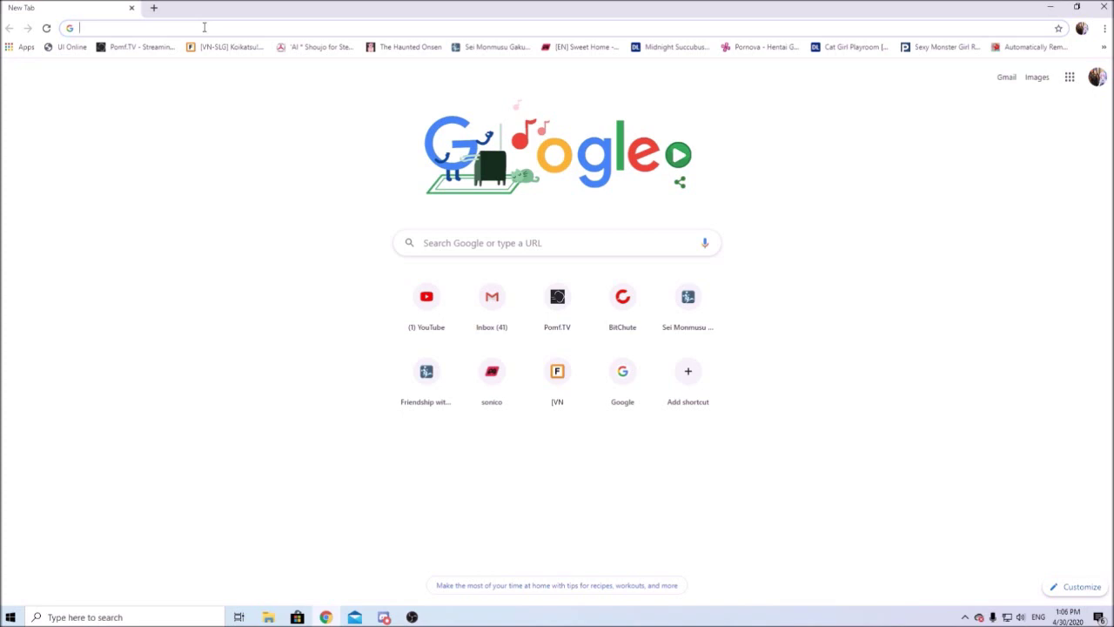
type("19")
key("Right")
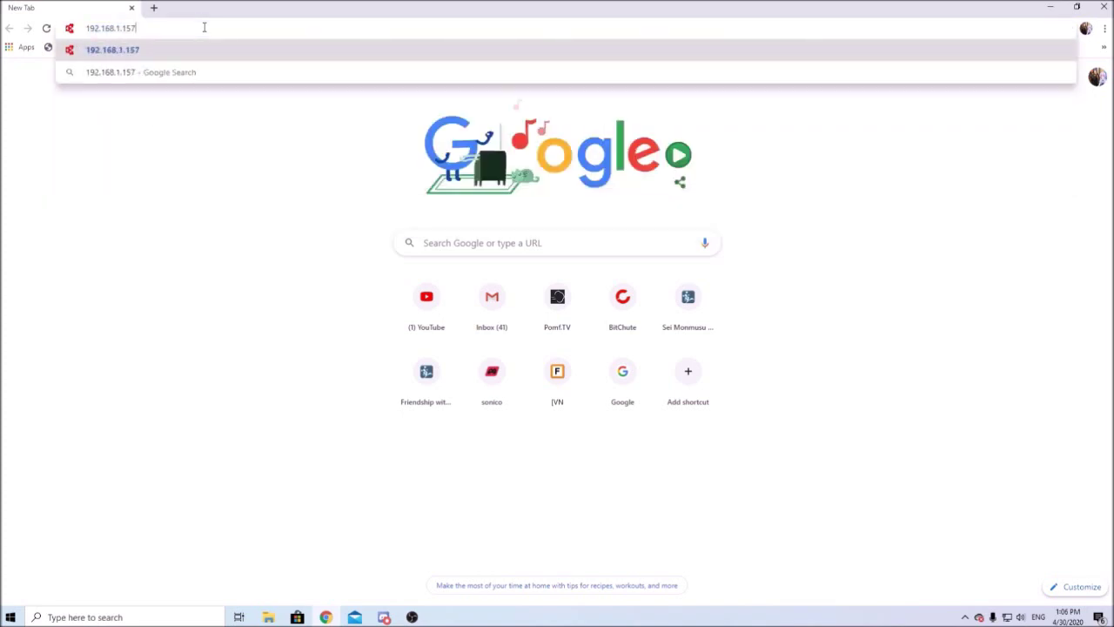
key("Return")
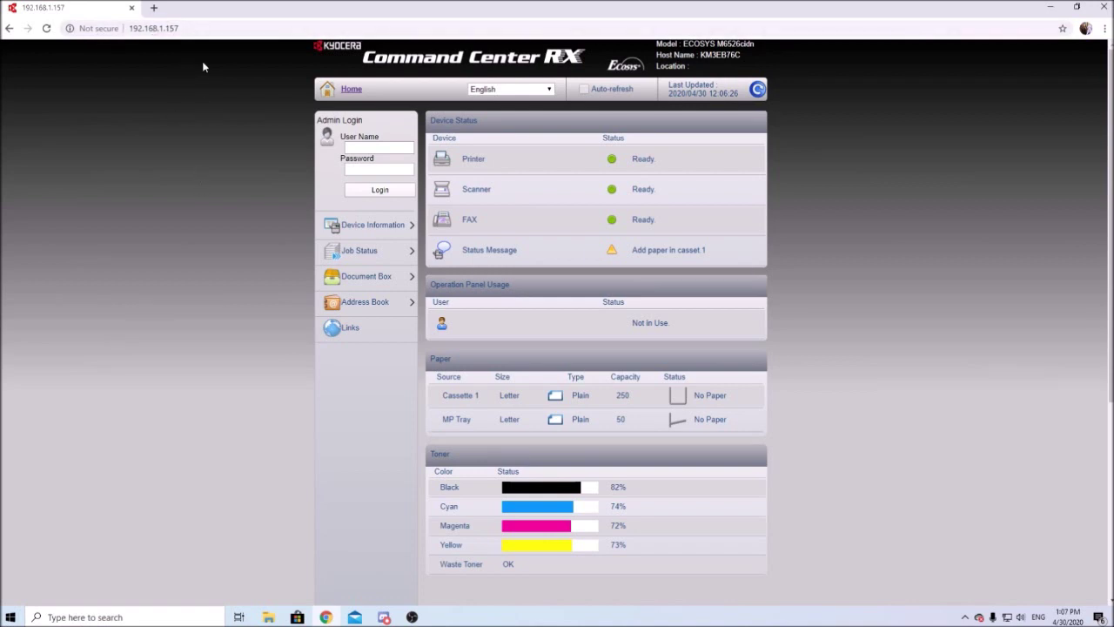
Sign in to Admin Login with the administrator user name and password
left_click(355, 148)
type("Admin")
key("Tab")
type("Admin")
key("Return")
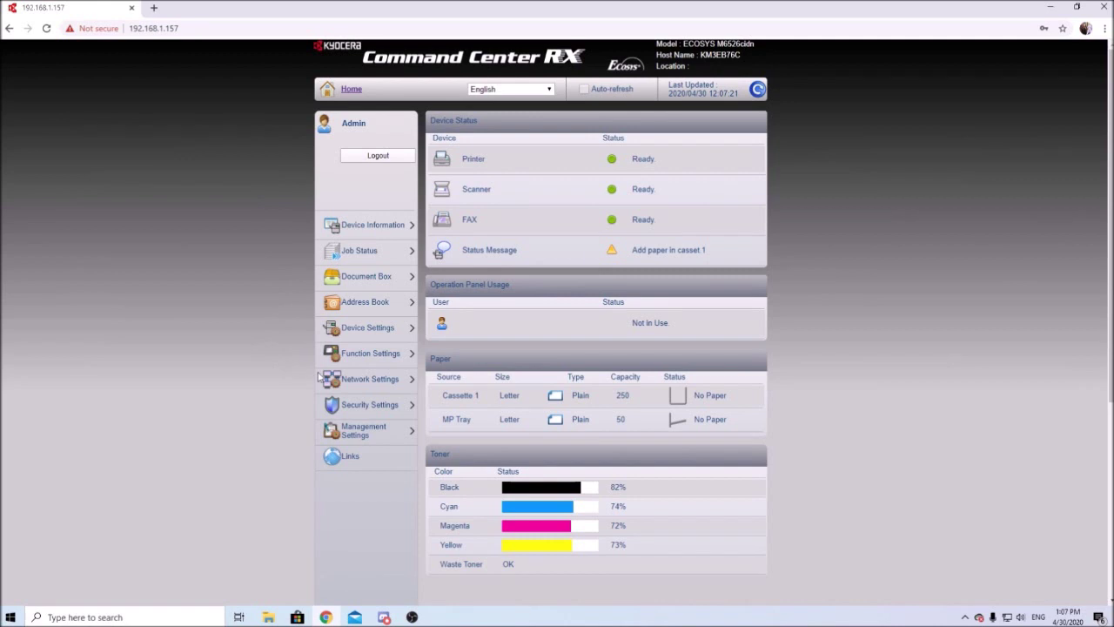
Go to the E-mail page under Function Settings in the sidebar
left_click(350, 383)
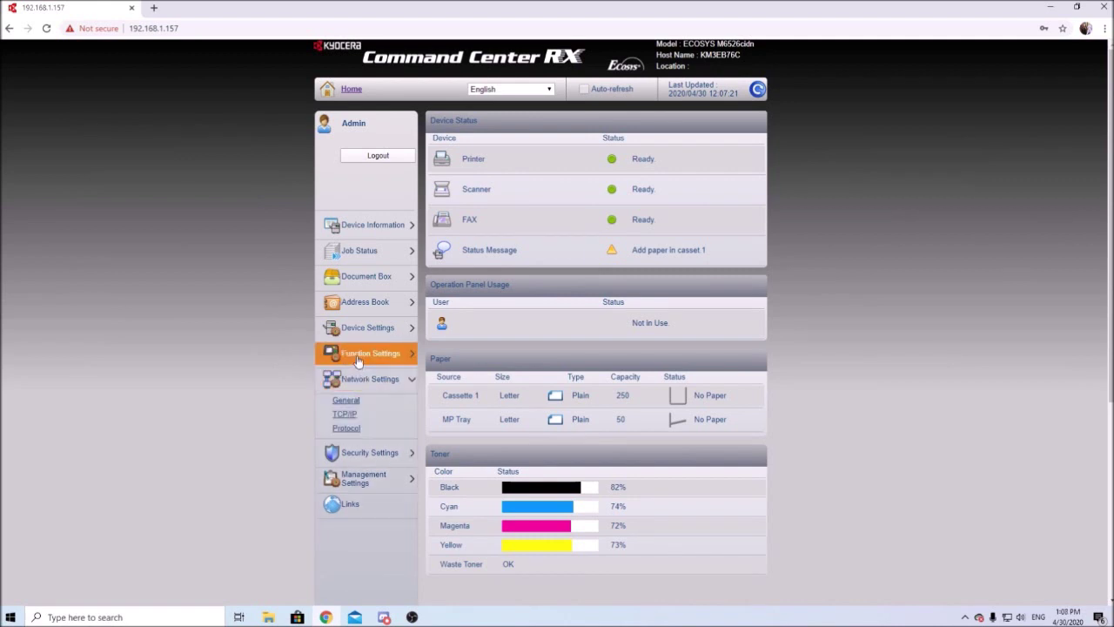
left_click(357, 355)
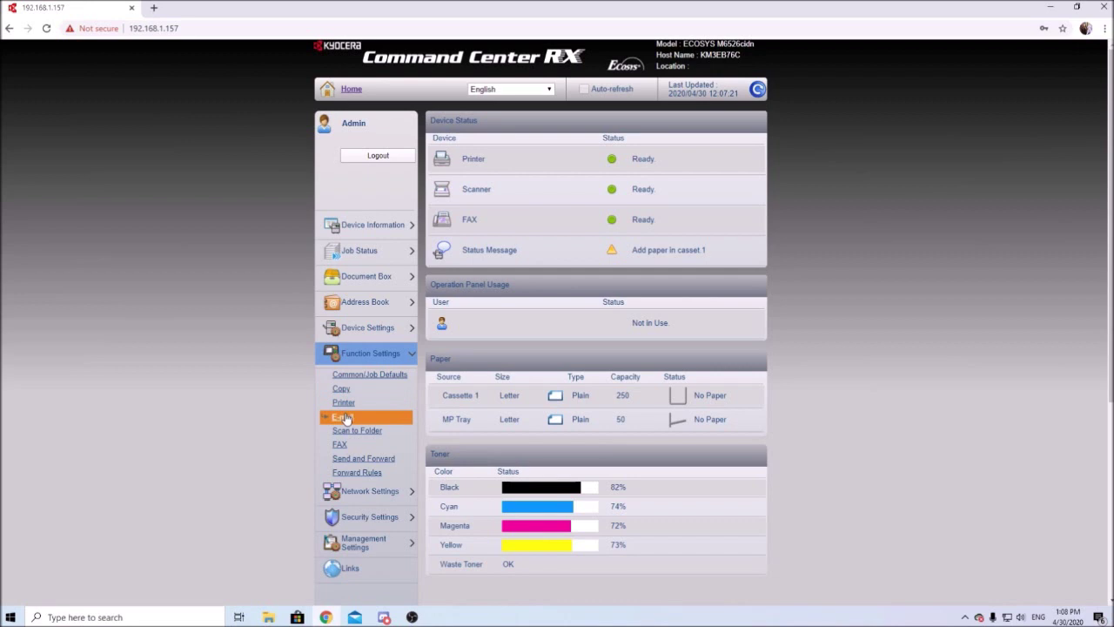
left_click(343, 418)
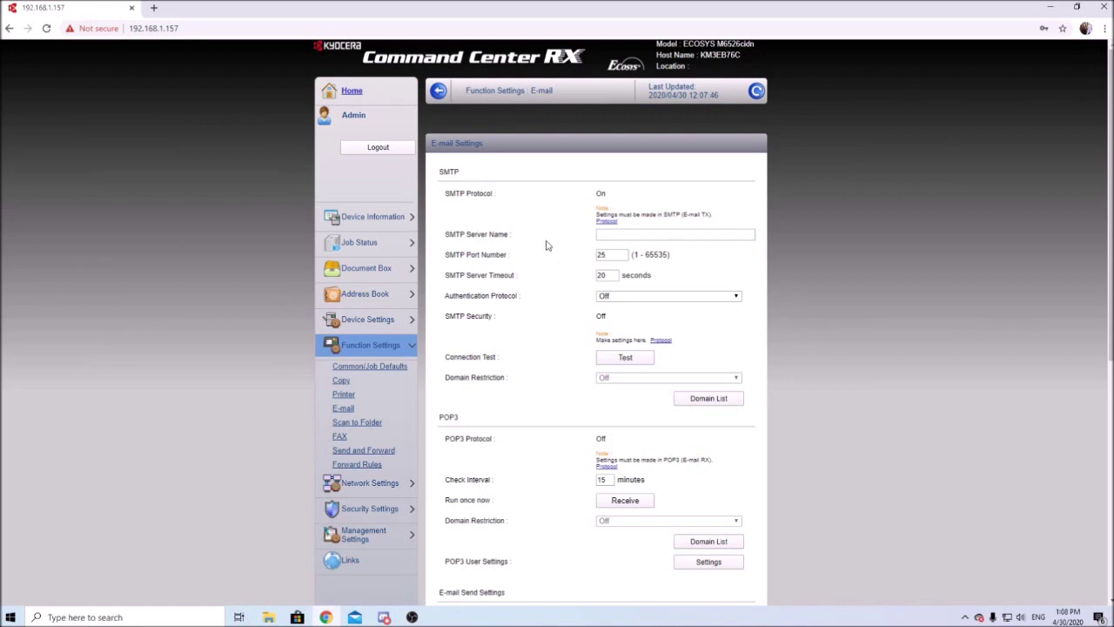
Enter smtp.gmail.com as the SMTP server name and 587 as the port
left_click(611, 233)
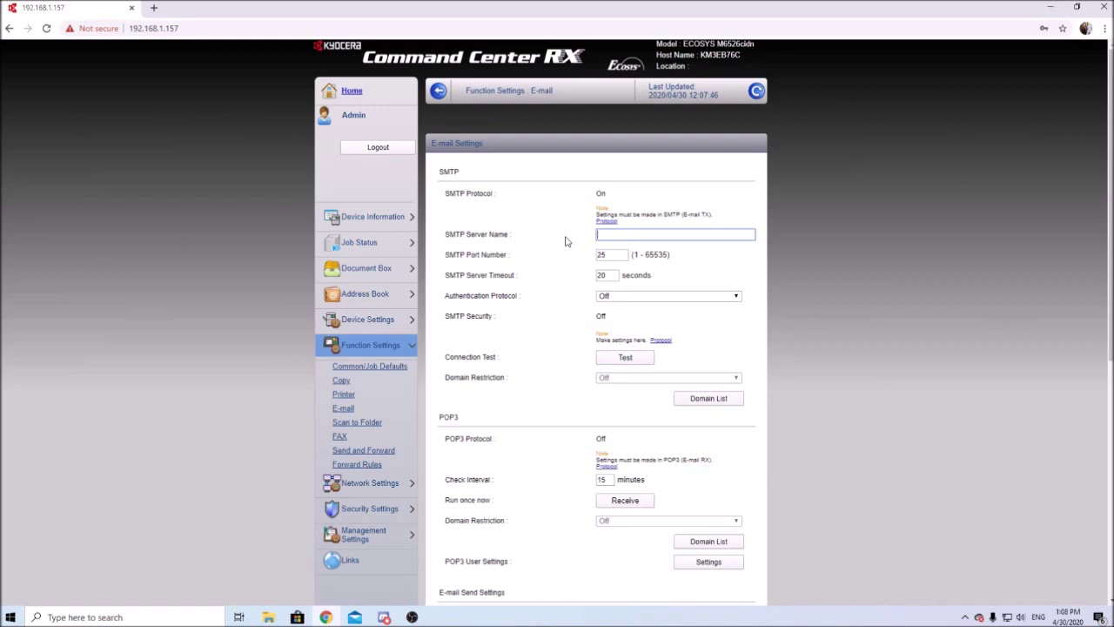
type("smtp.gmail.com")
left_click(611, 254)
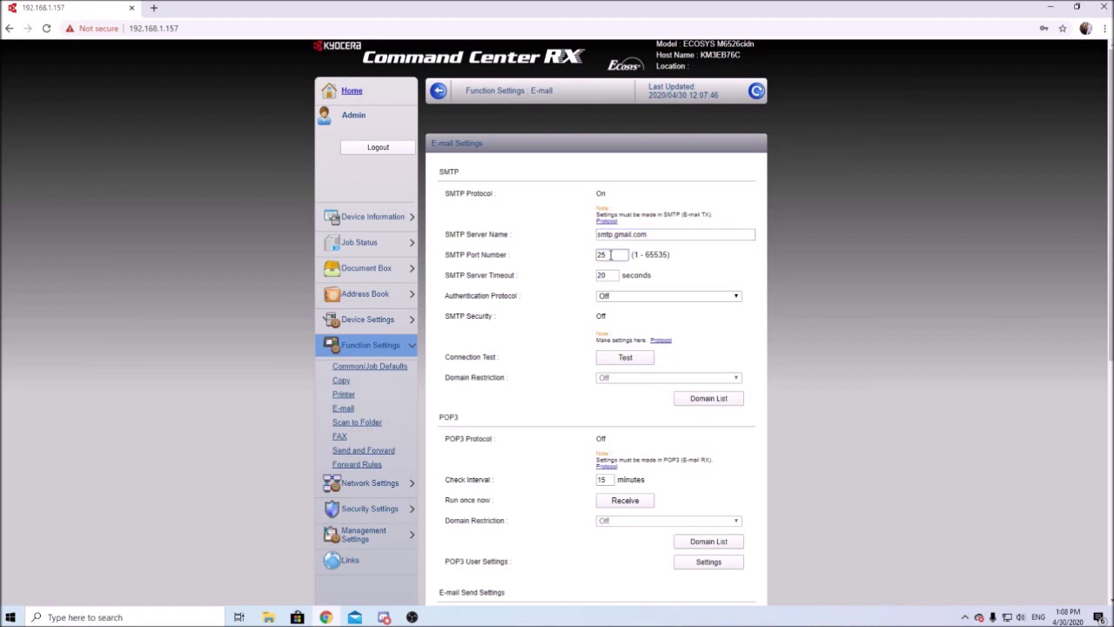
type("587")
Set SMTP Authentication Protocol to On and Authentication as to Other
left_click(604, 297)
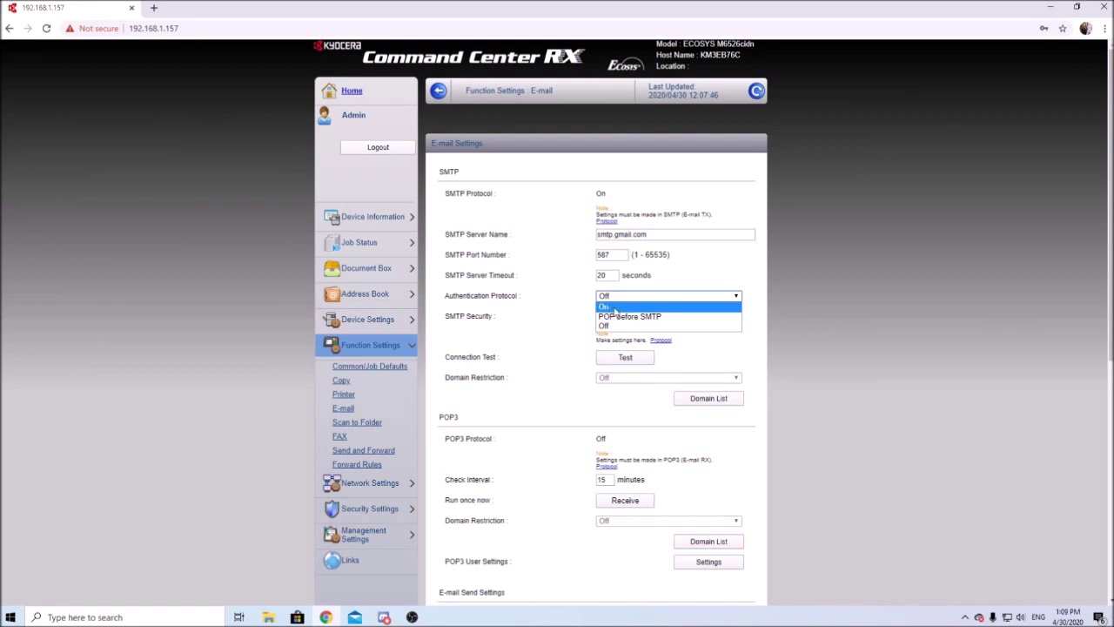
left_click(613, 310)
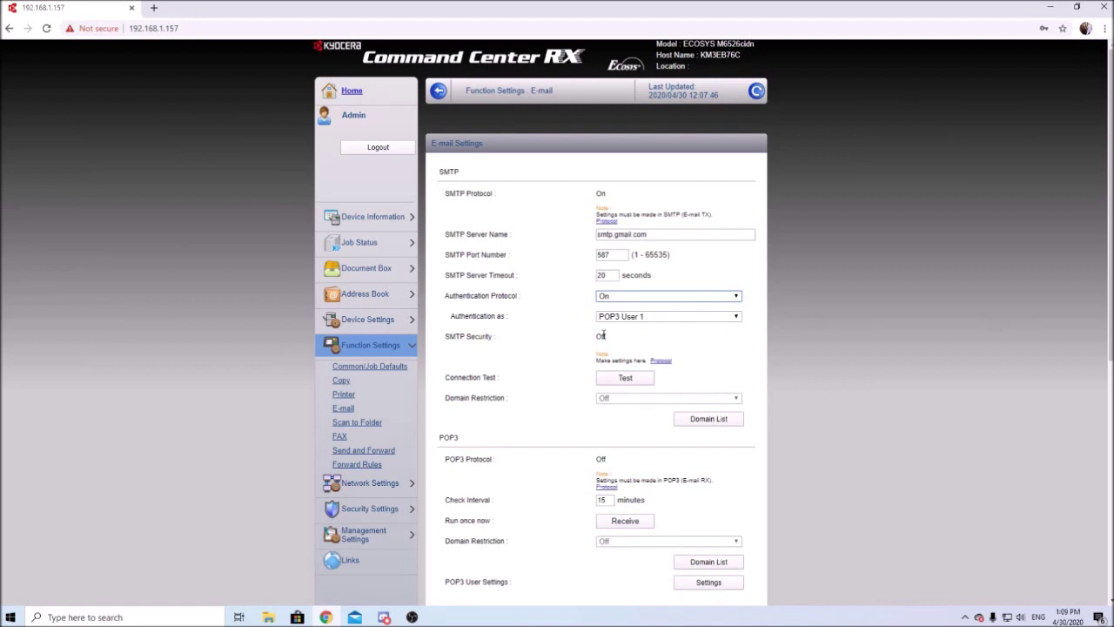
left_click(629, 318)
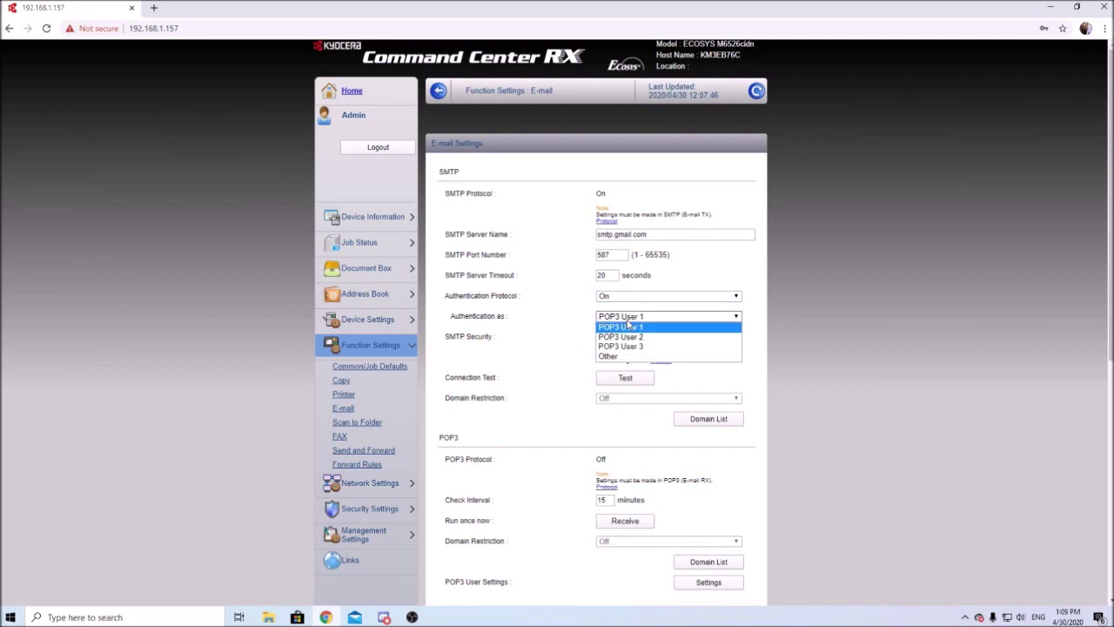
left_click(618, 356)
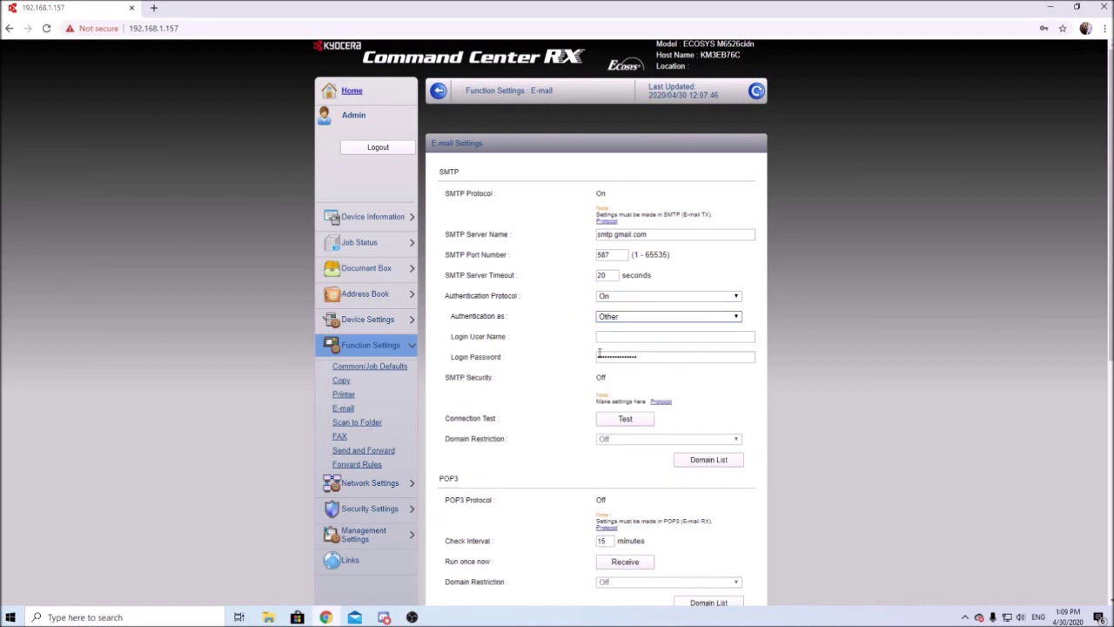
Move between the Login User Name and Login Password fields and select the stored password
left_click(605, 336)
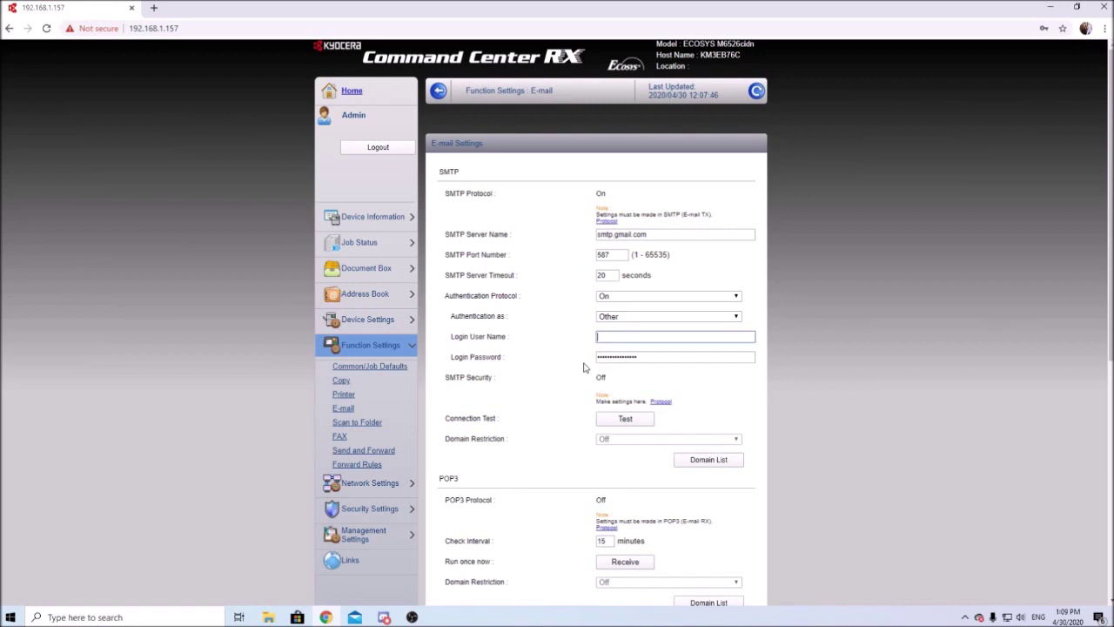
key("Tab")
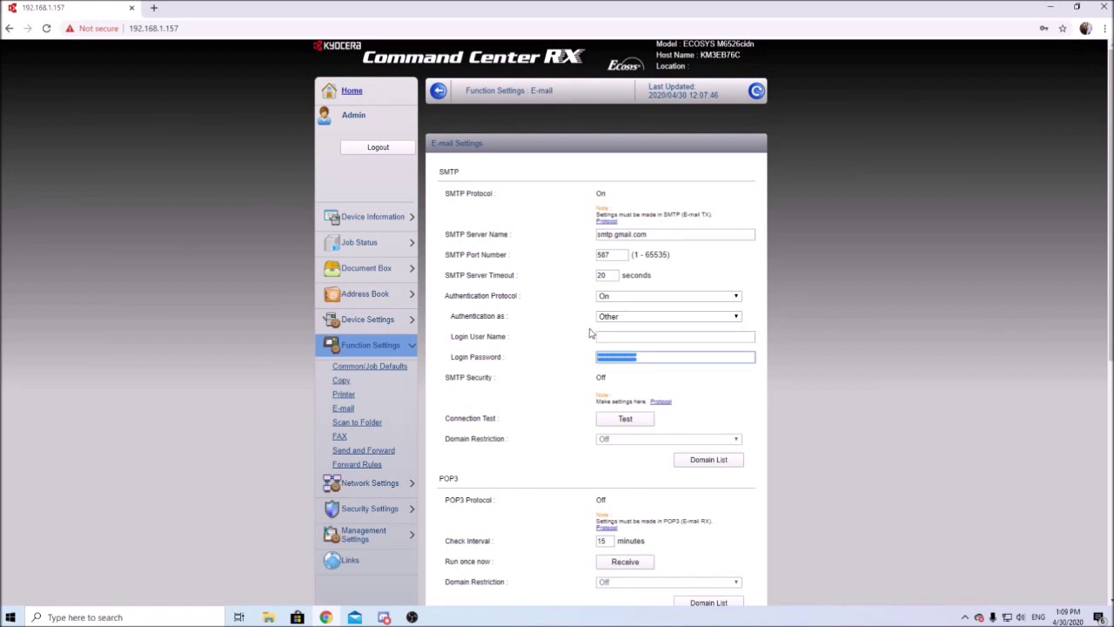
left_click(610, 337)
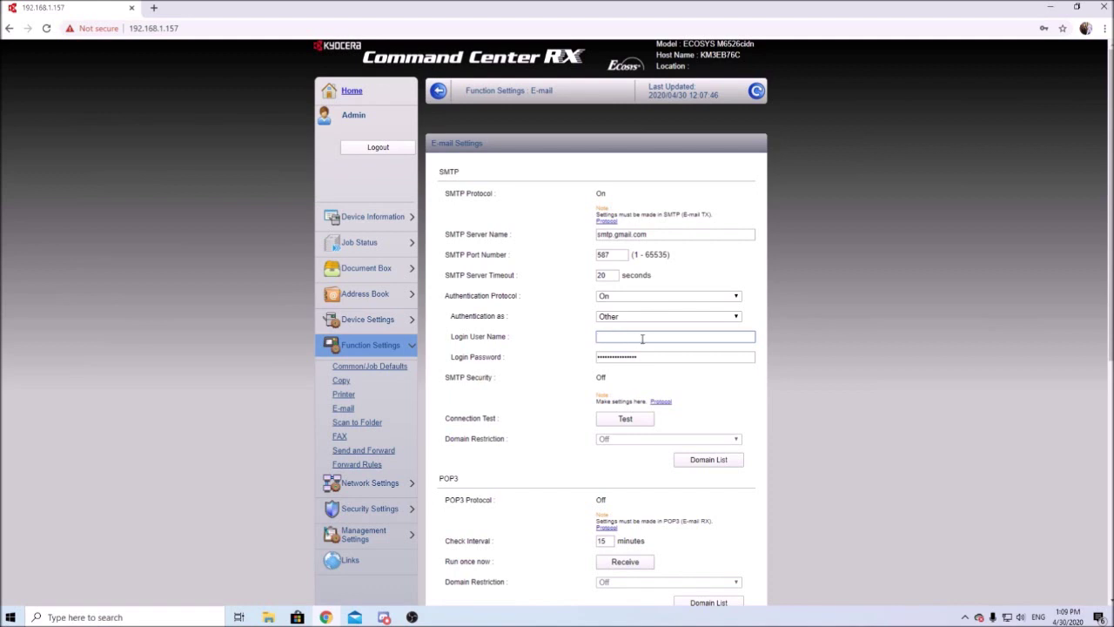
double_click(637, 353)
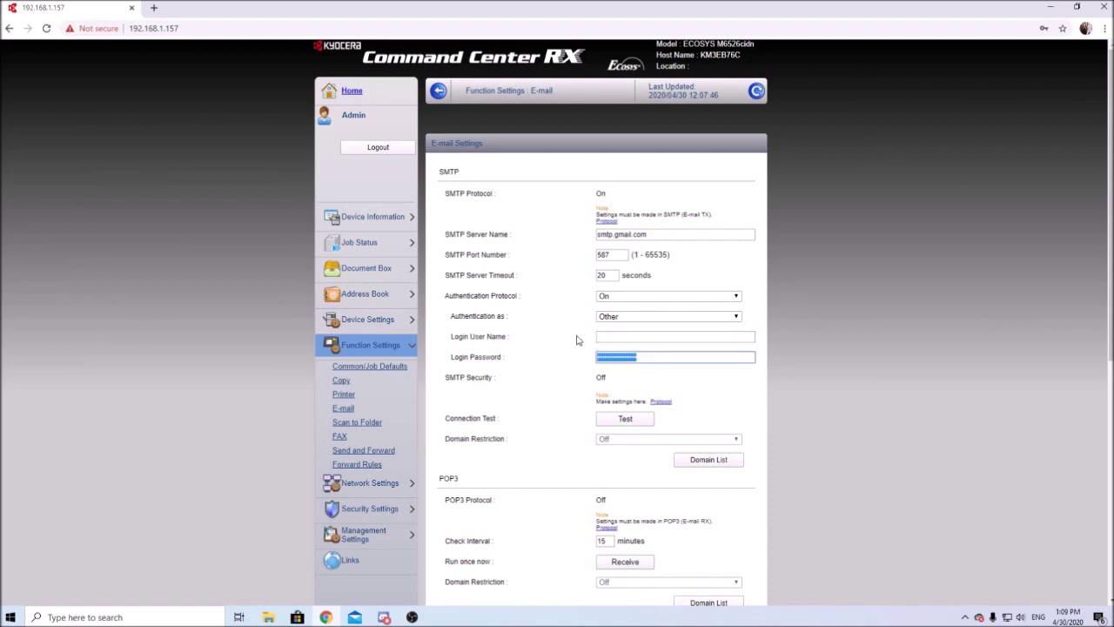
In a new tab, begin creating a Google account for personal use
left_click(153, 8)
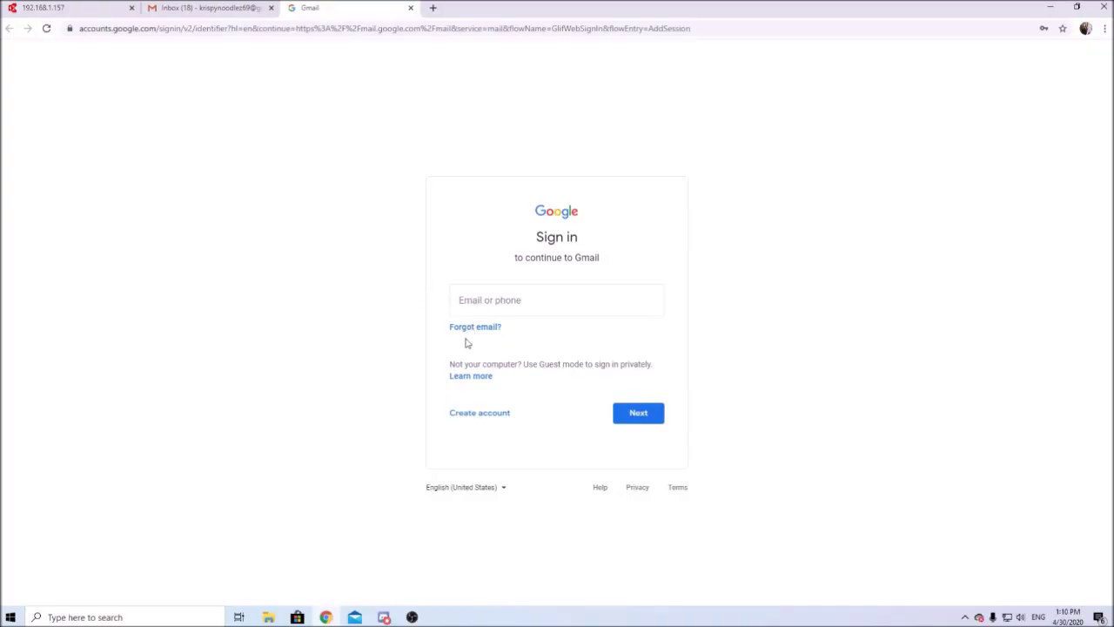
left_click(481, 415)
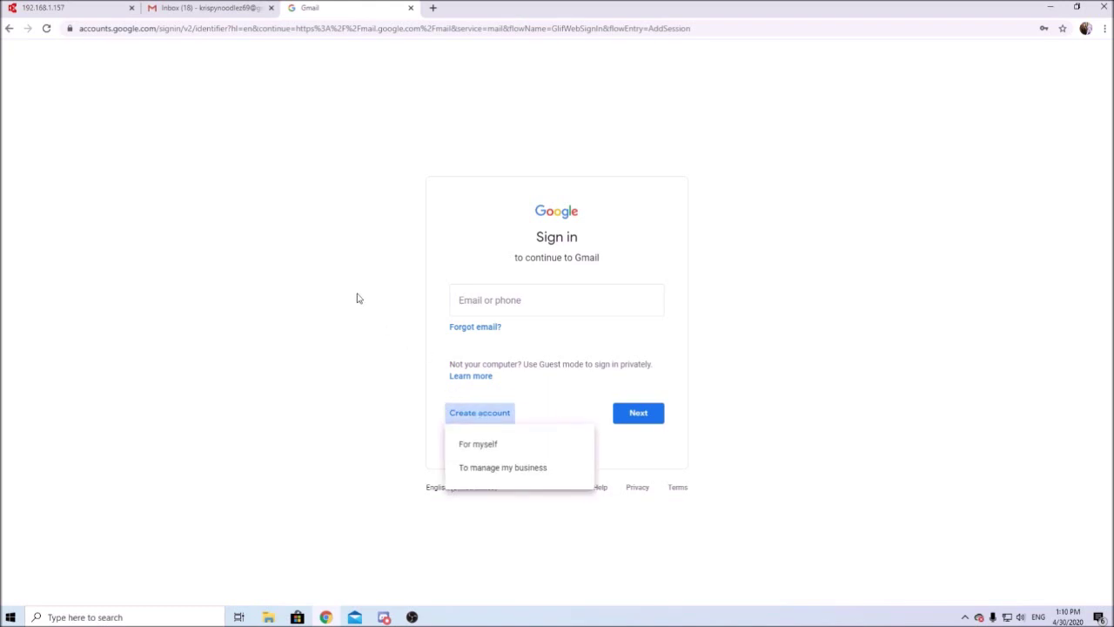
left_click(470, 449)
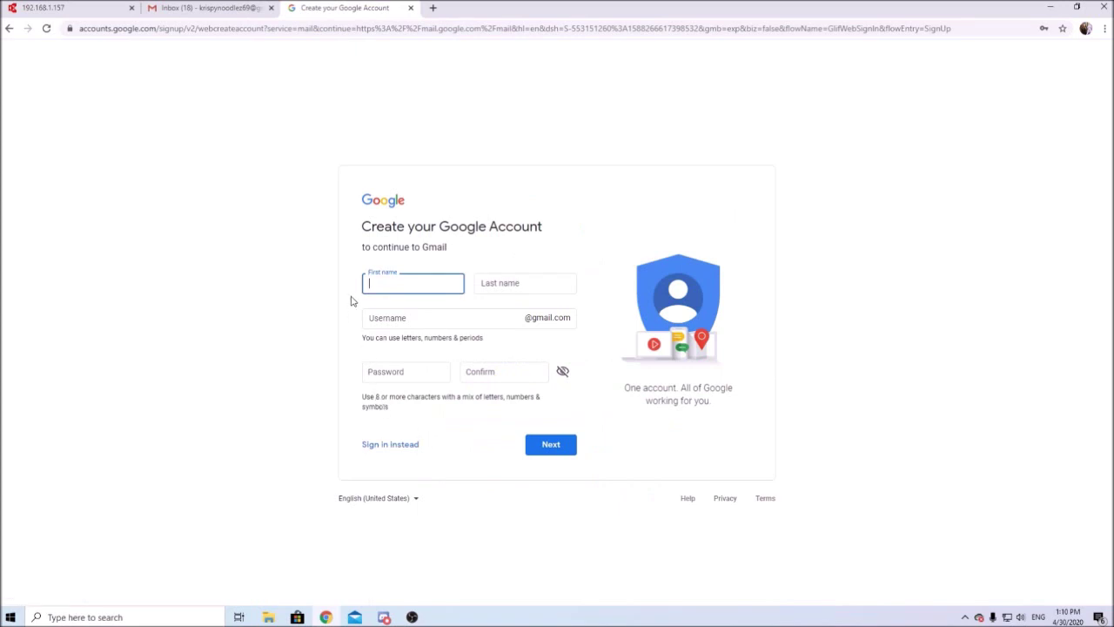
Fill in the first and last name, a Gmail username, and a matching password
type("Copier")
key("Tab")
type("Scans")
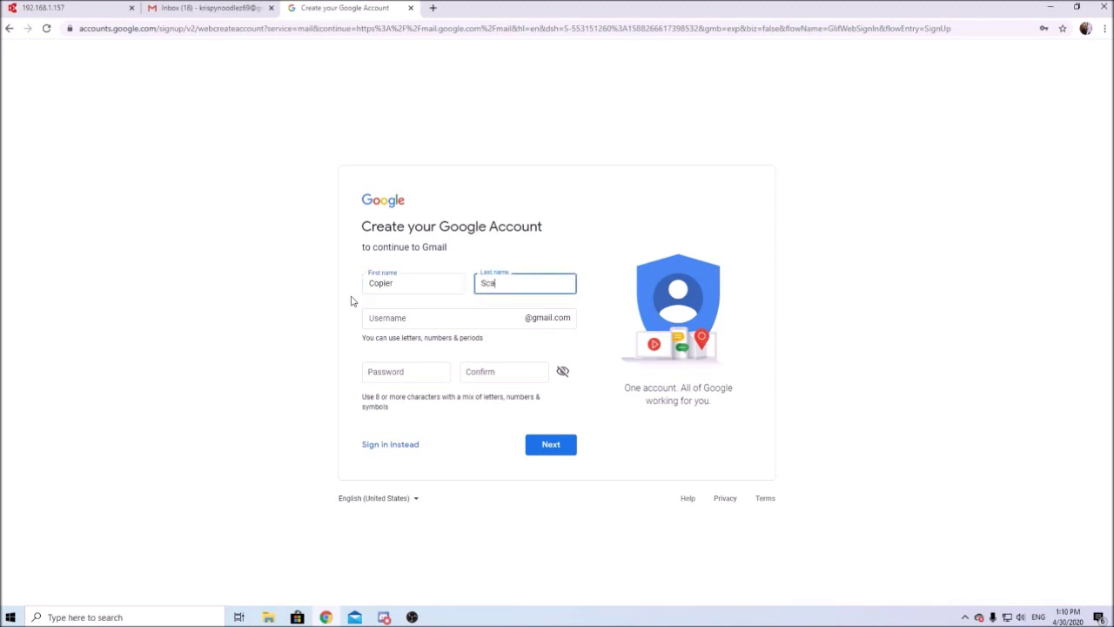
key("Tab")
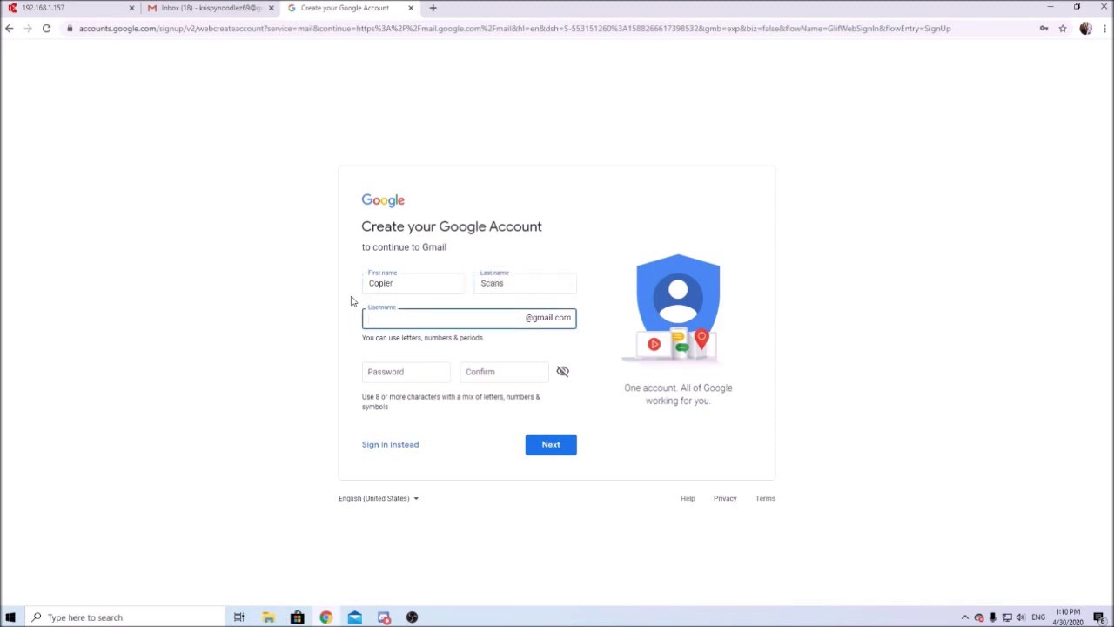
key("Tab")
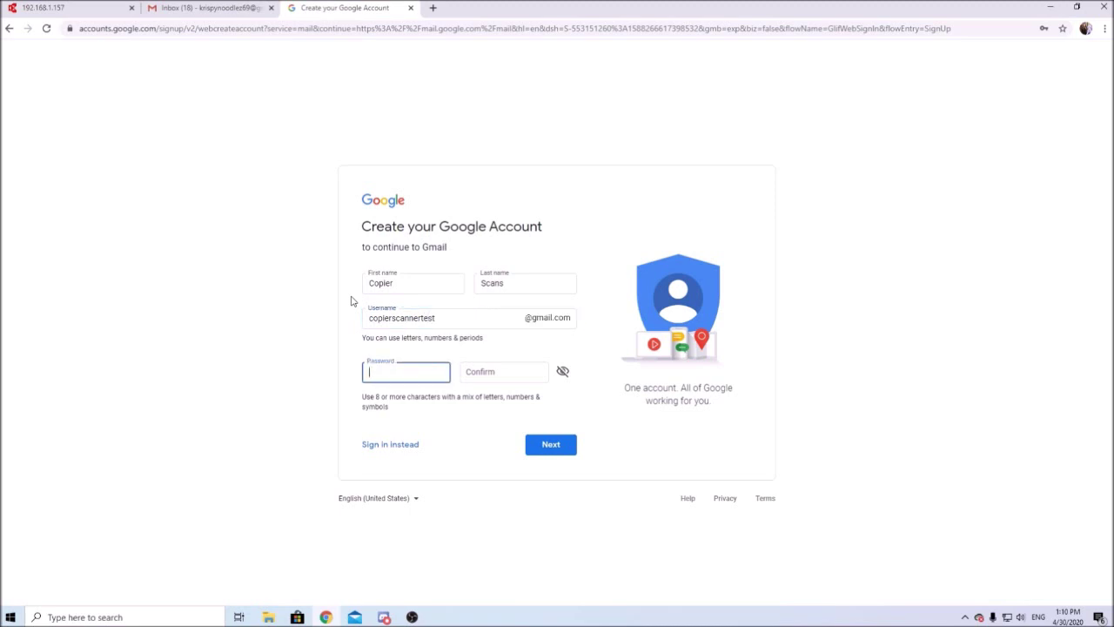
type("••••••••")
key("Tab")
type("•••••••••")
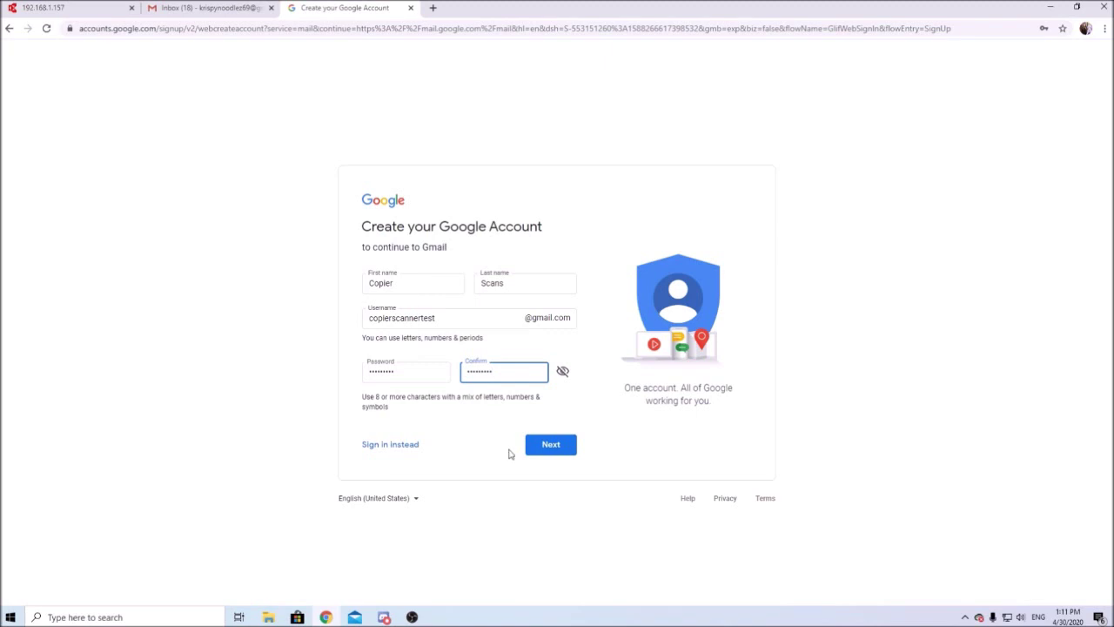
Submit the account details, skip the phone number, and scroll the Privacy and Terms page
left_click(541, 449)
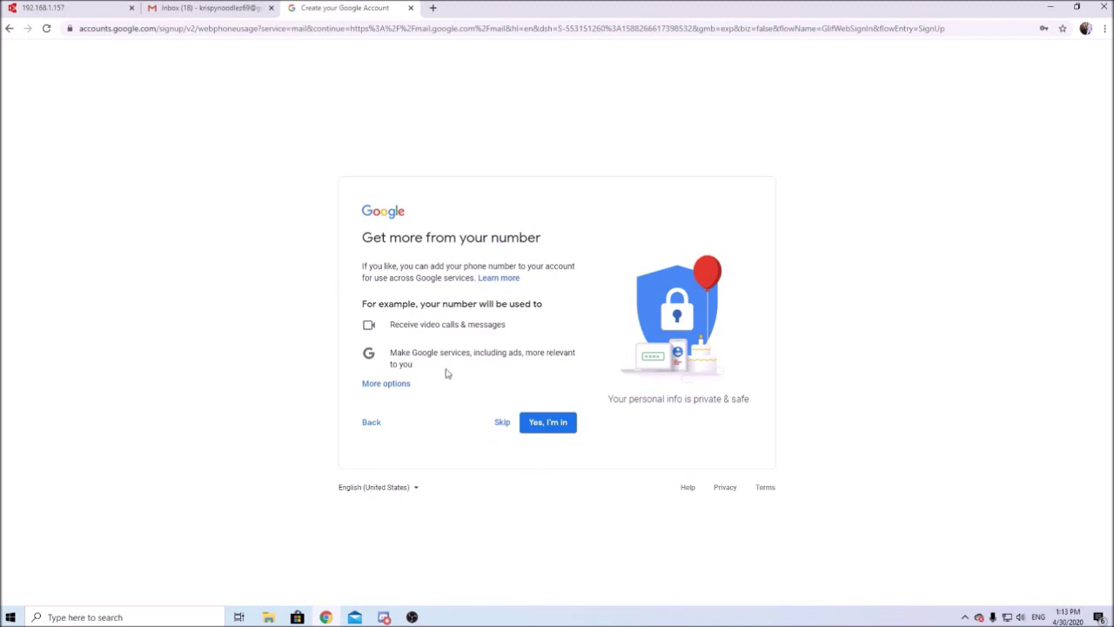
left_click(501, 422)
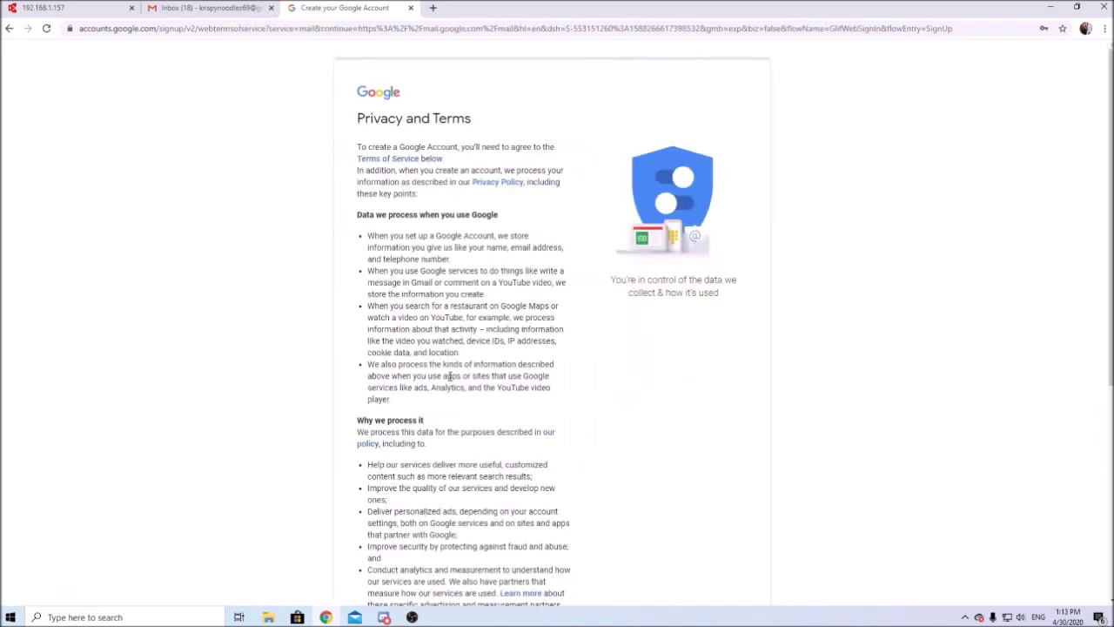
scroll(483, 285, "down", 5)
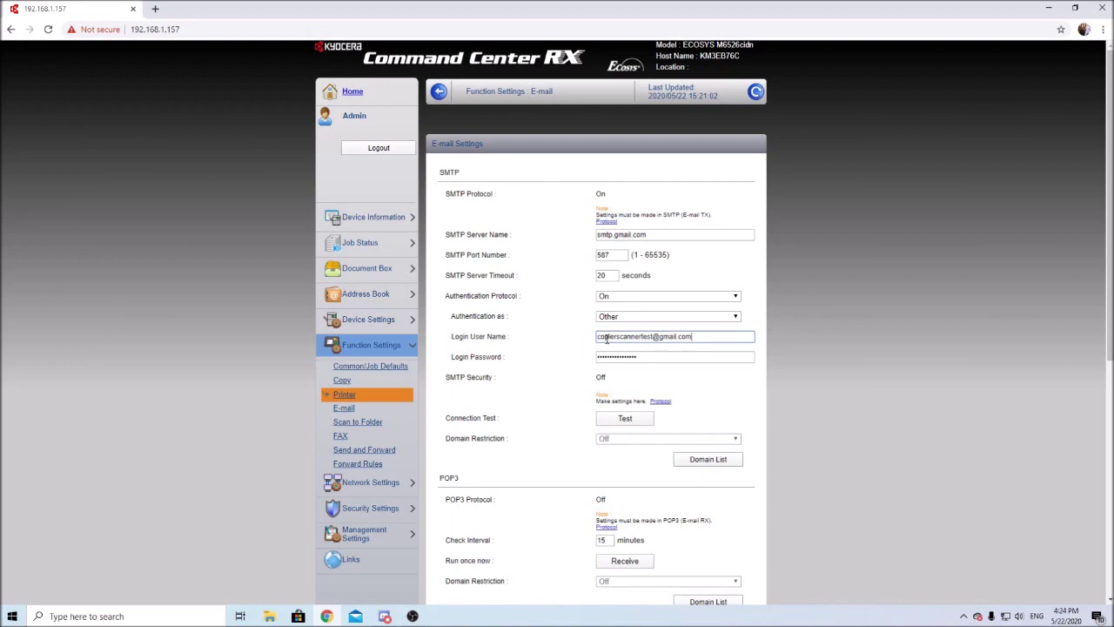
Select the login password, then confirm going to the SMTP Security protocol settings
double_click(640, 352)
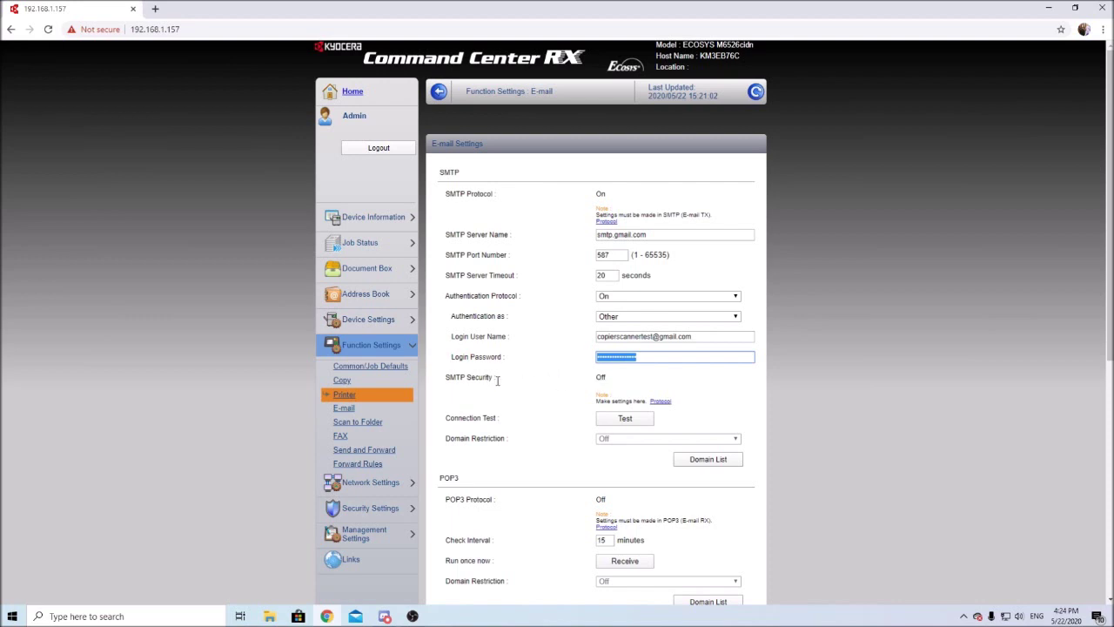
left_click(660, 402)
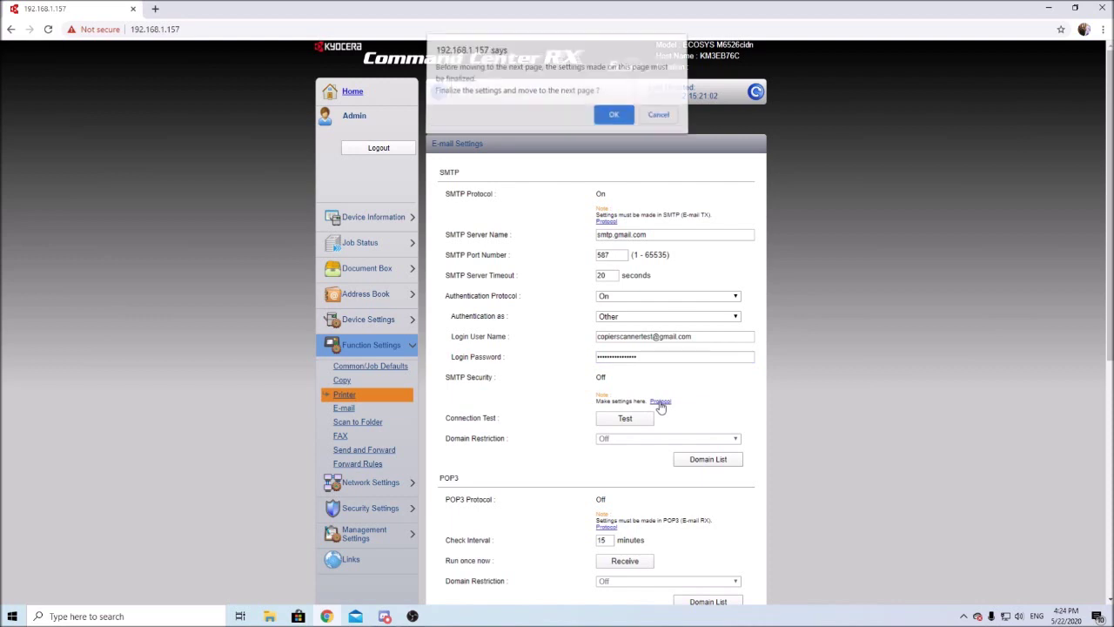
left_click(613, 118)
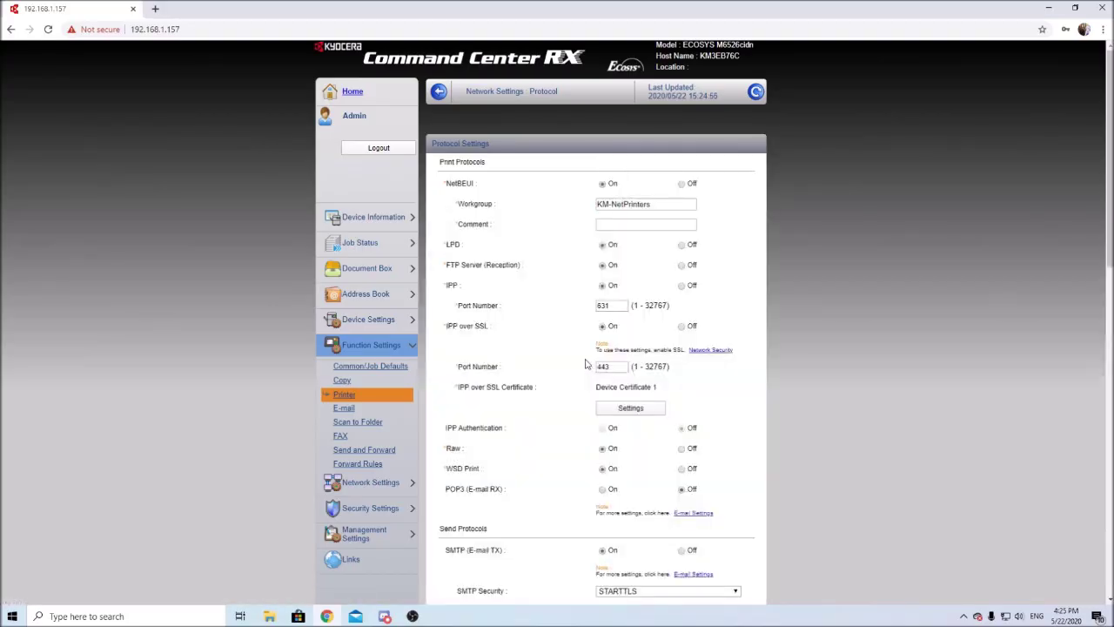
Confirm SMTP Security is STARTTLS under Send Protocols and return to E-mail settings
scroll(588, 366, "down", 2)
left_click(684, 401)
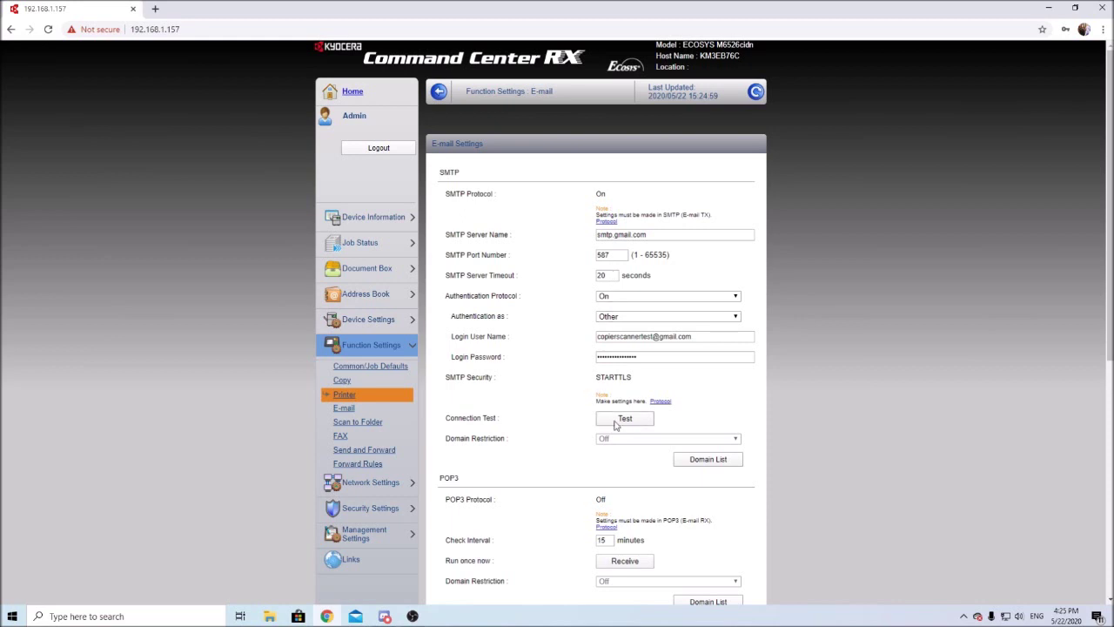
Test the SMTP connection and dismiss the Connection OK message
left_click(620, 419)
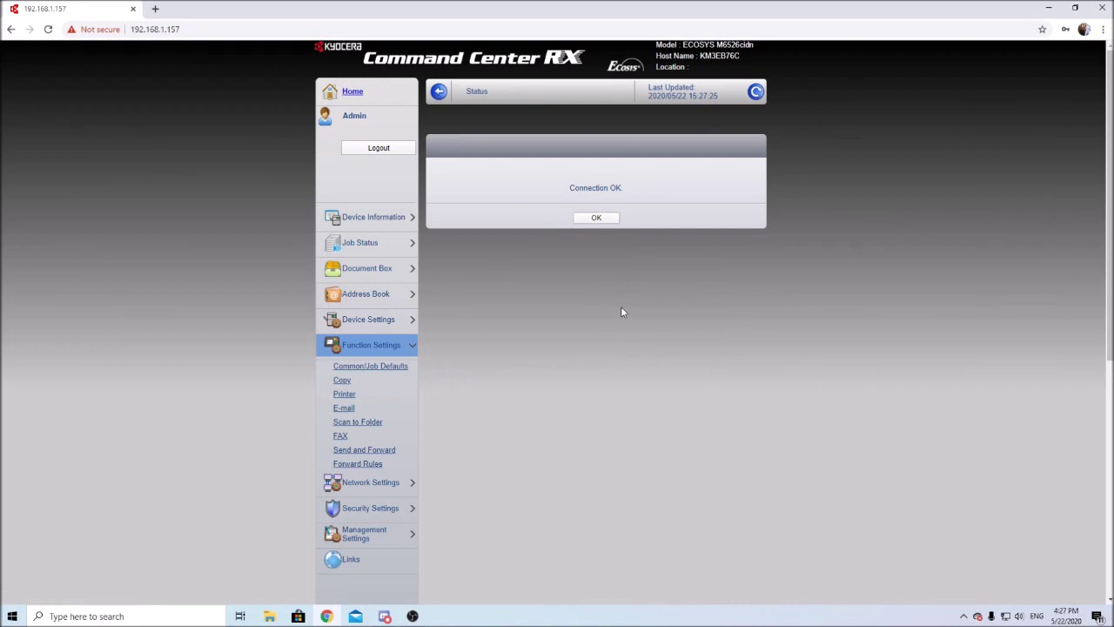
left_click(596, 217)
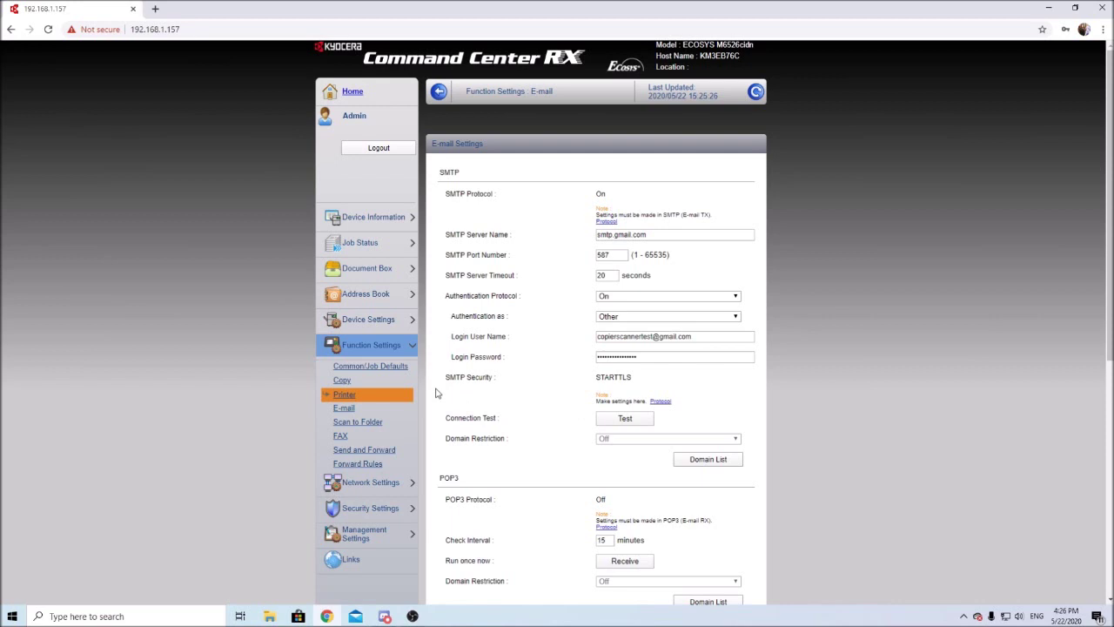
Bring up the Network Settings TCP/IP page listing DNS servers 192.168.1.254 and 75.75.75.75
left_click(366, 480)
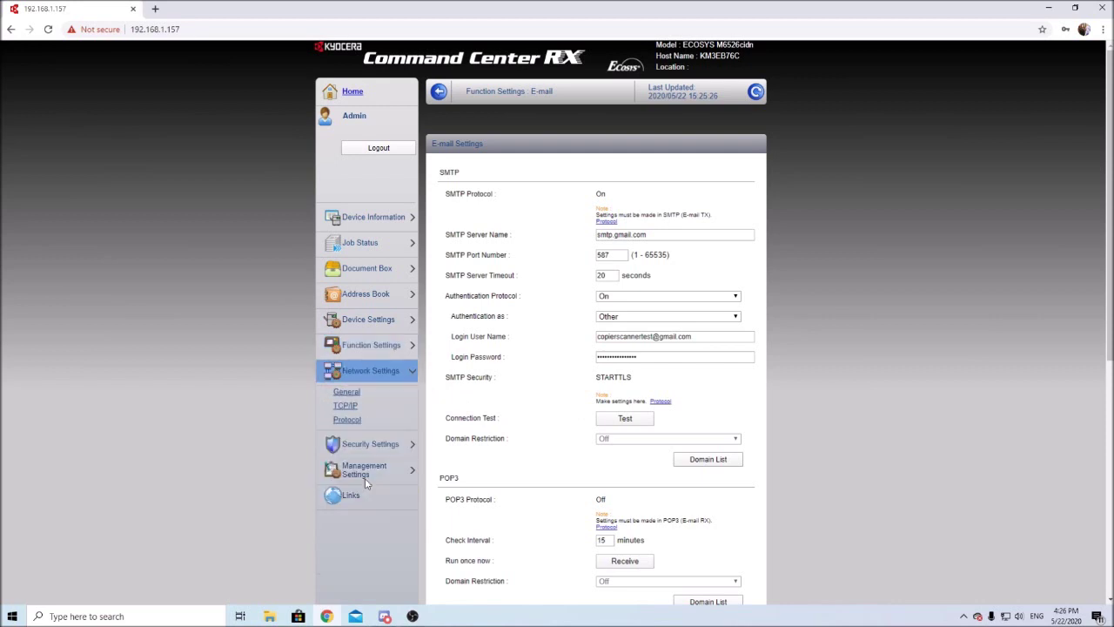
left_click(353, 410)
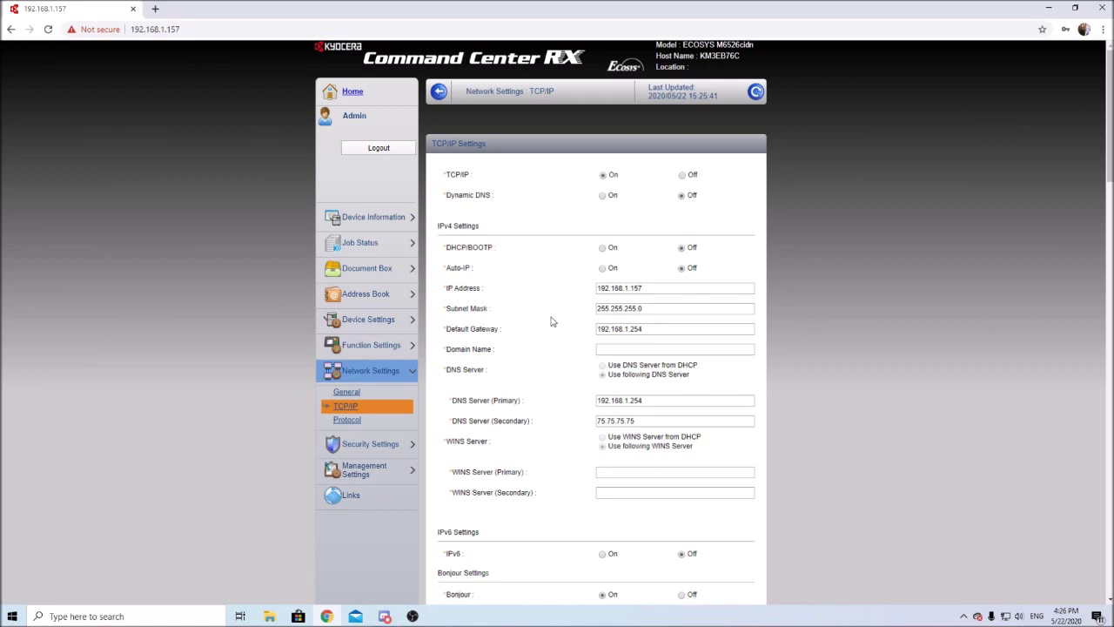
scroll(550, 320, "down", 1)
scroll(550, 320, "up", 1)
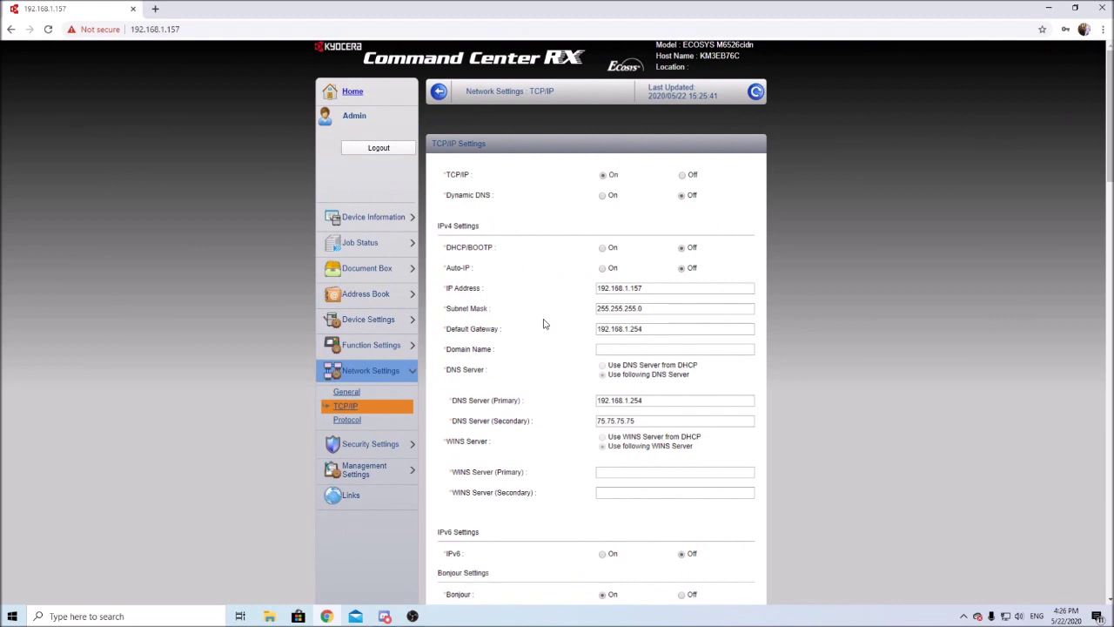